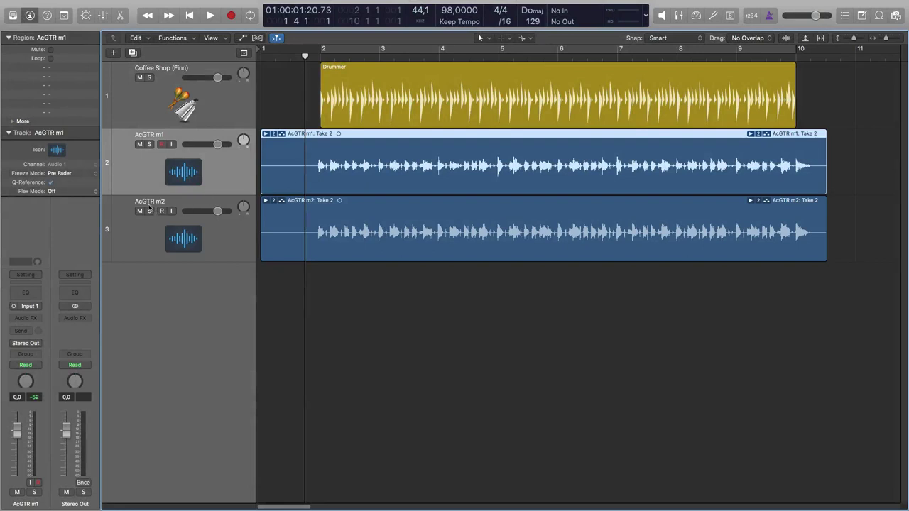
Play the session from about bar 2 to listen to the drums with both acoustic guitar microphone tracks.
left_click(145, 254)
mouse_move(150, 262)
left_mouse_down()
mouse_move(150, 273)
mouse_move(150, 264)
left_mouse_up()
left_click_drag(654, 360, 475, 193)
left_click(220, 151)
left_click(317, 57)
key("space")
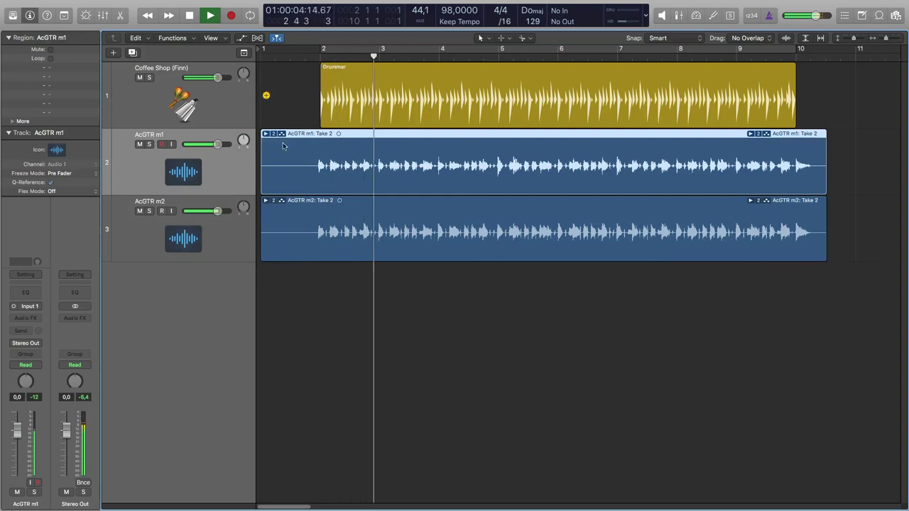
Select the AcGTR m1 and AcGTR m2 tracks together, lower their volume to -7.0 dB, and stop playback.
left_click(229, 229, "shift")
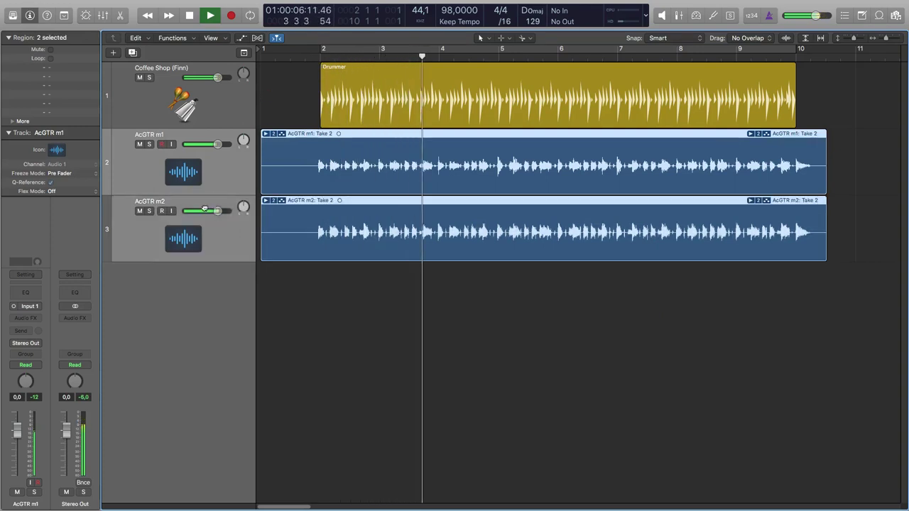
left_click_drag(218, 211, 204, 211)
key("space")
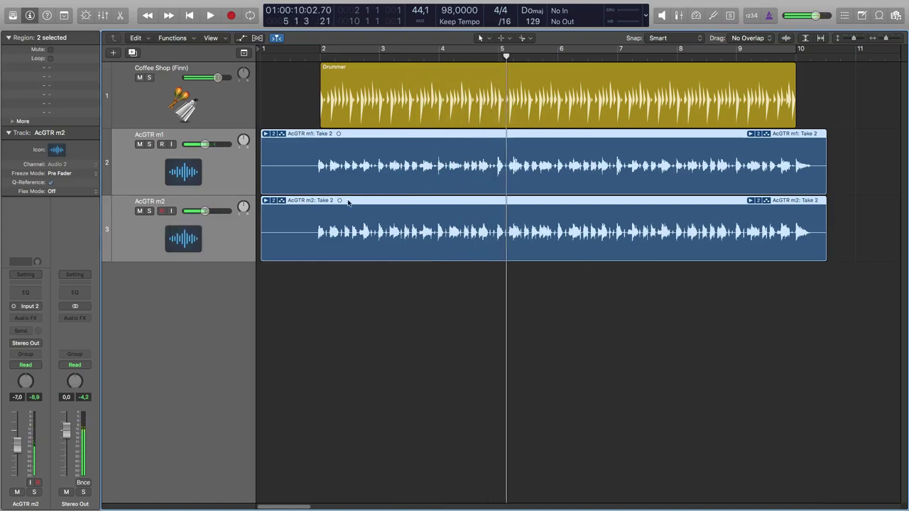
Expand the AcGTR m1 take folder and comp in two Take 1 sections, one around bar 4 and one across bar 7.
left_click(333, 301)
left_click(266, 133)
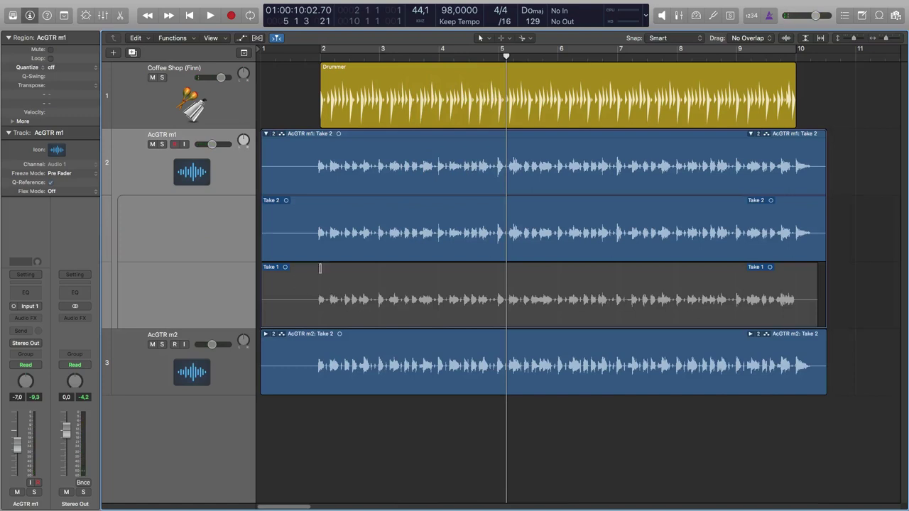
left_click(265, 135)
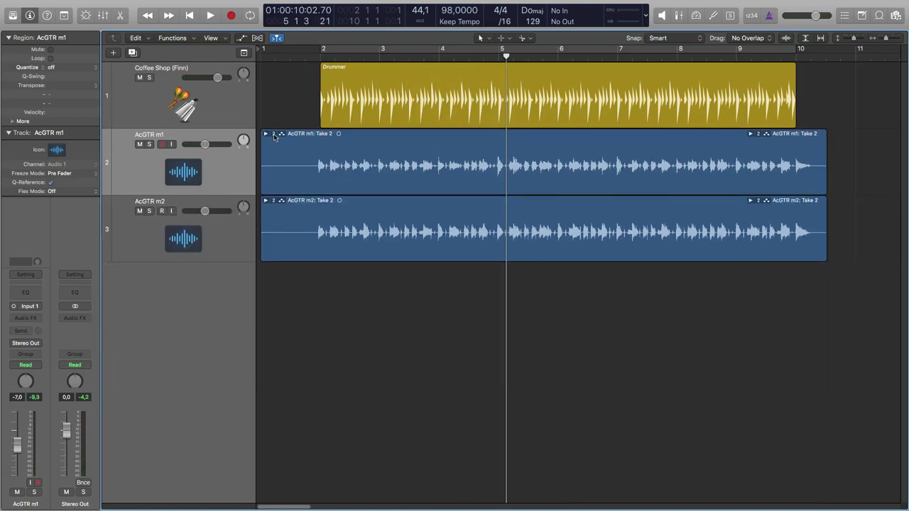
left_click(266, 134)
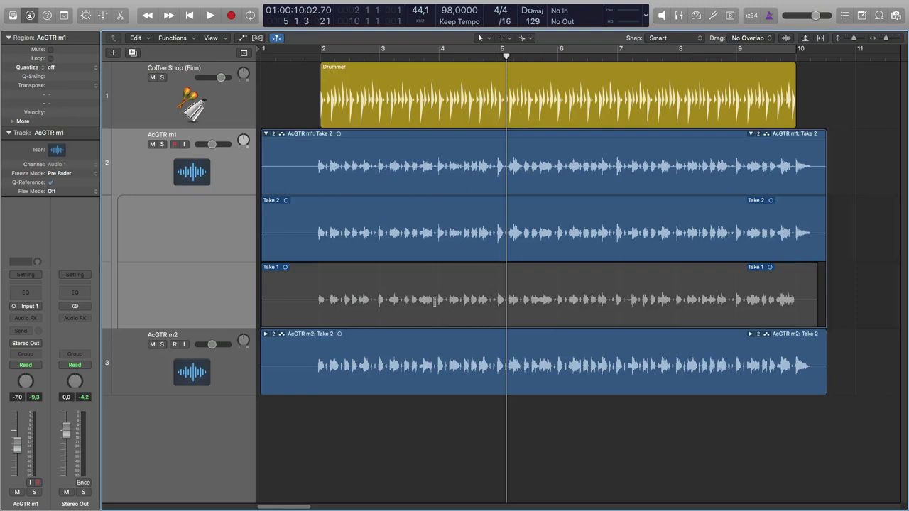
left_click_drag(437, 302, 471, 302)
left_click_drag(615, 295, 670, 295)
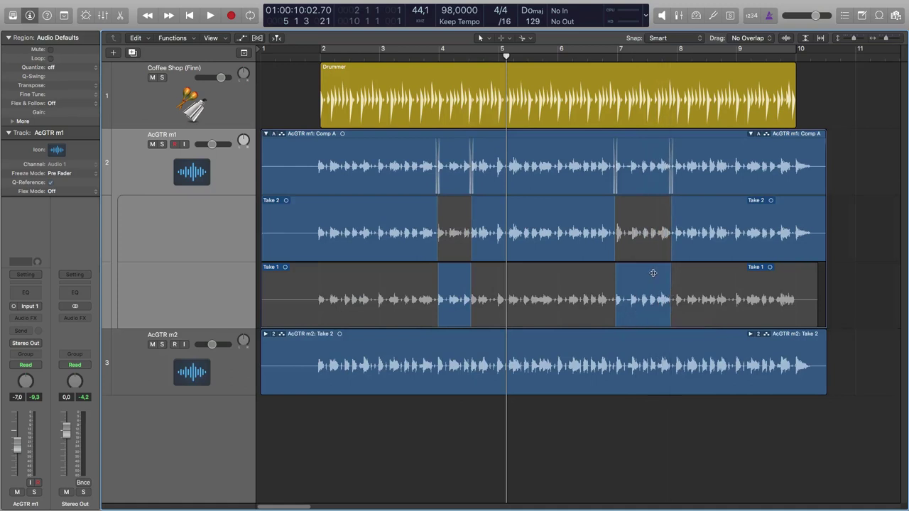
Expand the AcGTR m2 take folder and comp in the matching Take 1 section around bar 4 by hand.
left_click(266, 335)
scroll(213, 213, "down", 1)
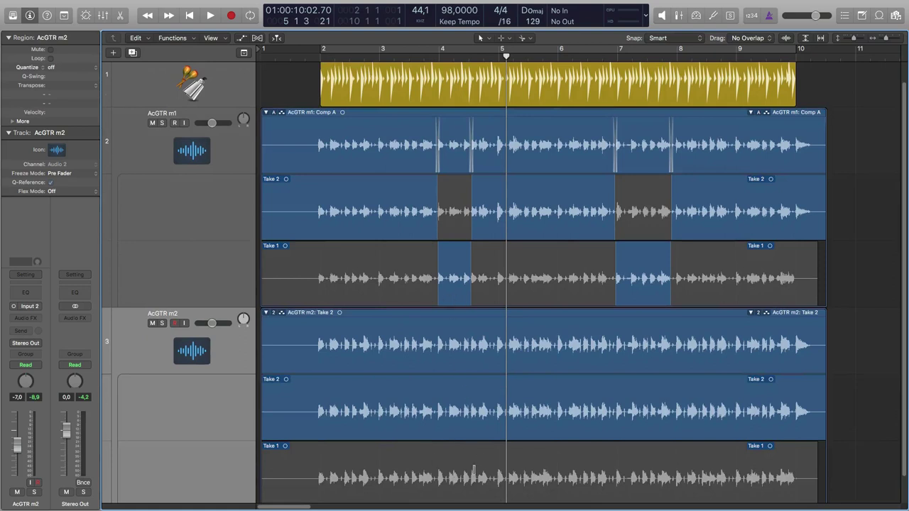
mouse_move(437, 458)
left_mouse_down()
mouse_move(470, 460)
mouse_move(438, 460)
left_mouse_up()
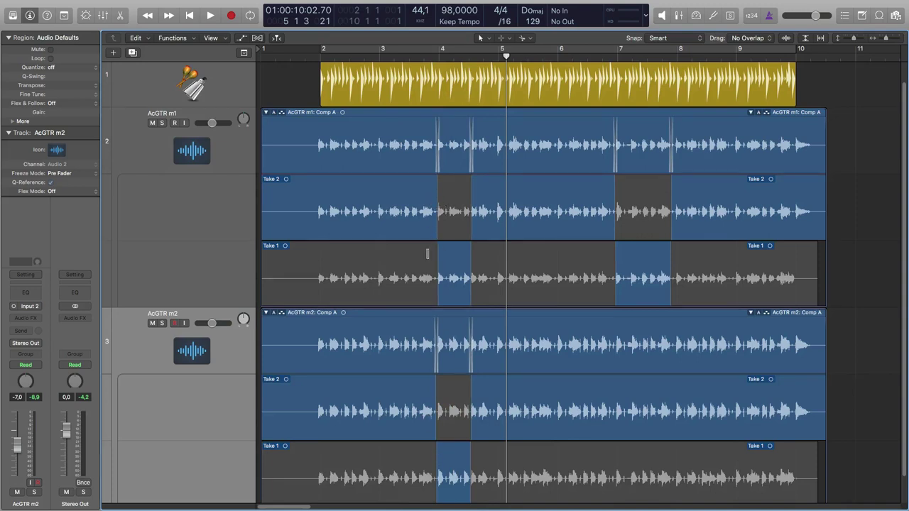
Return the two comped sections of AcGTR m1, around bars 4 and 7, to Take 2.
left_click(444, 213)
mouse_move(444, 209)
left_mouse_down()
mouse_move(436, 210)
mouse_move(483, 206)
left_mouse_up()
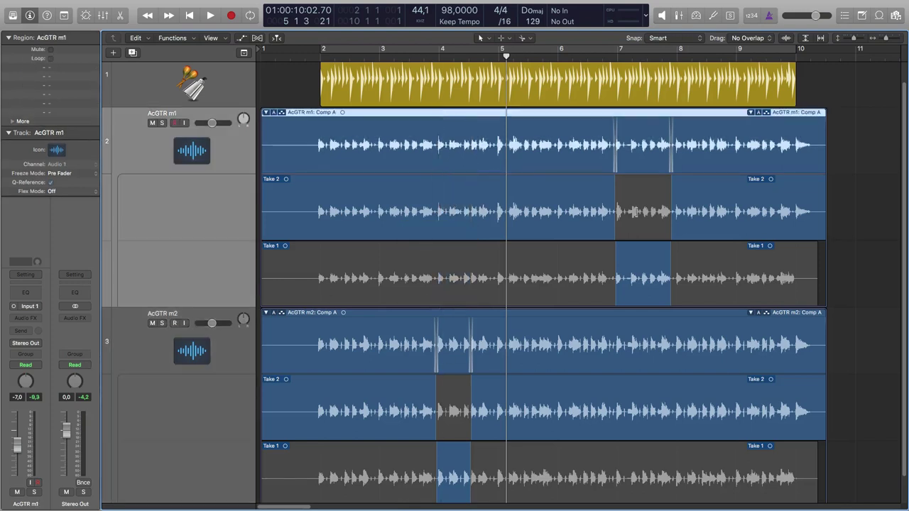
left_click(635, 213)
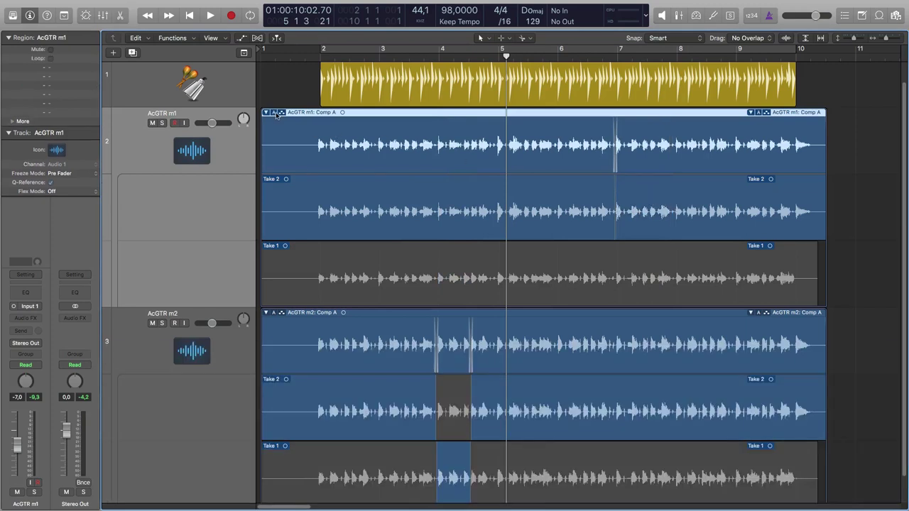
Switch the AcGTR m1 and AcGTR m2 take folders from Comp A to Take 2 and collapse both folders.
left_click(280, 115)
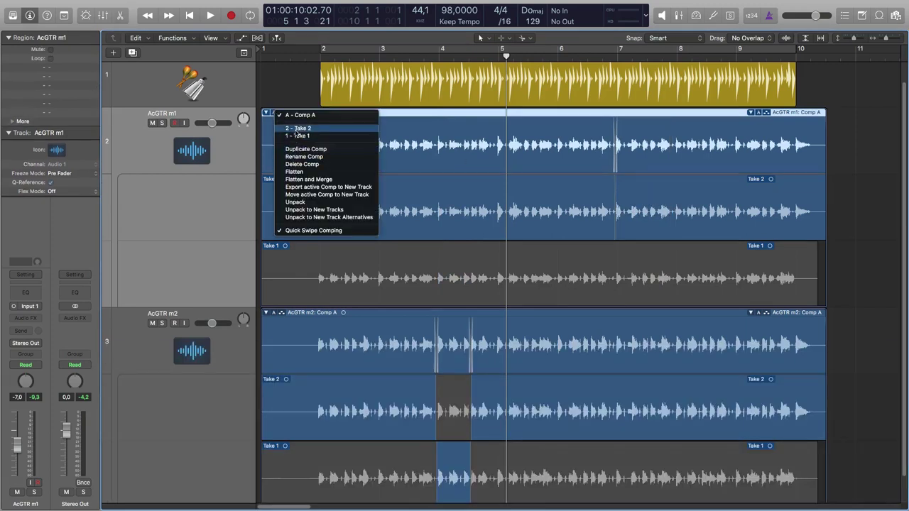
left_click(299, 128)
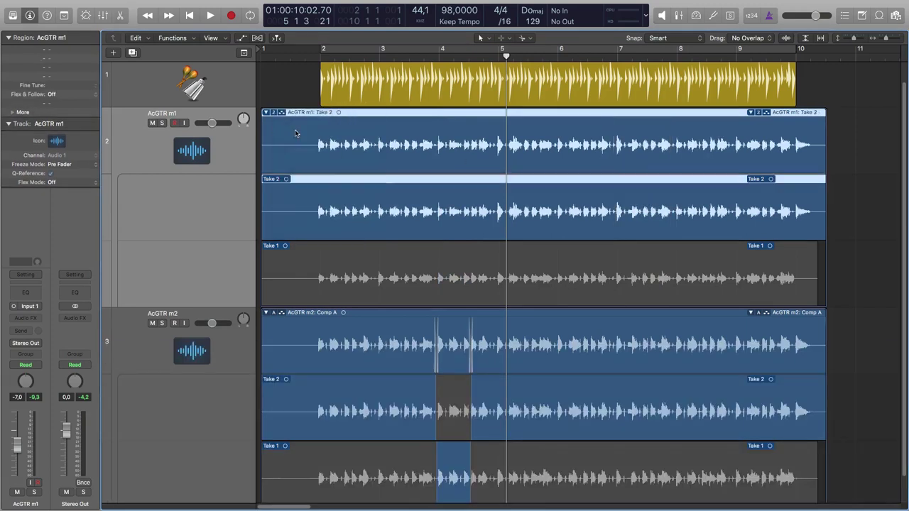
left_click(279, 315)
left_click(298, 329)
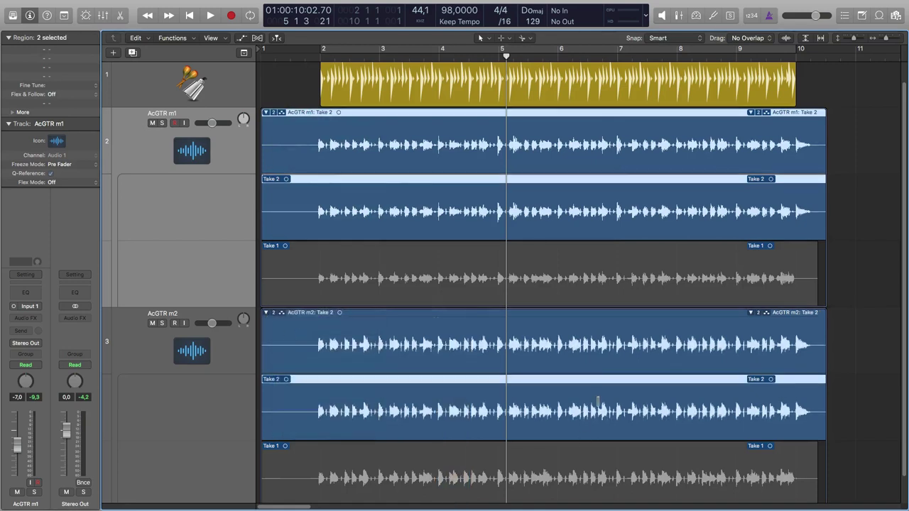
left_click(267, 314)
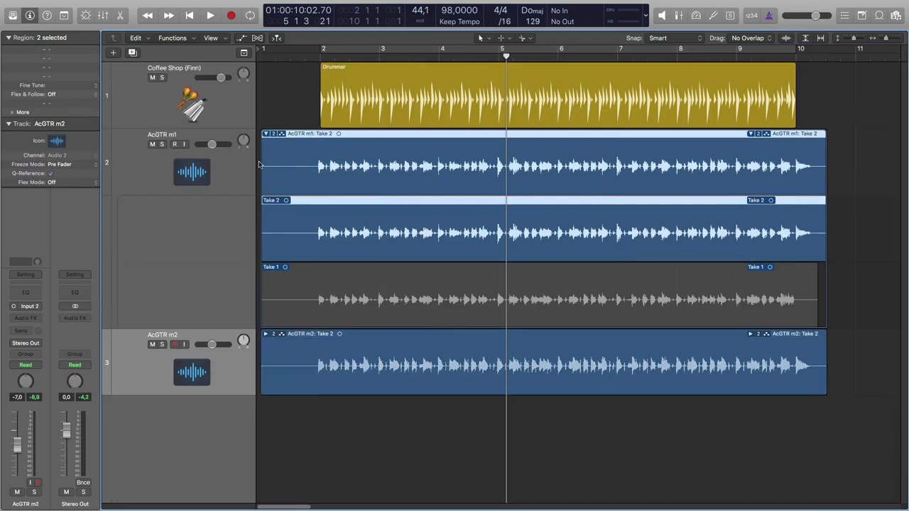
left_click(265, 134)
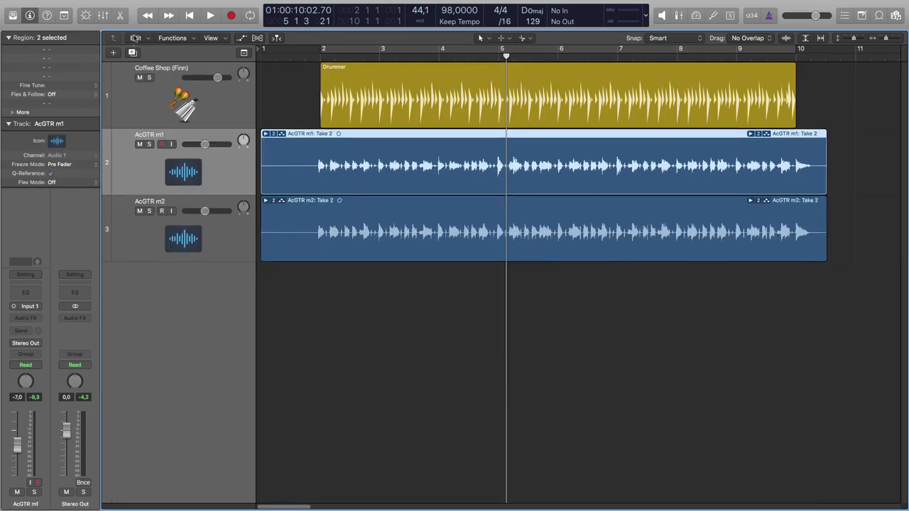
Show the mixer and select the AcGTR m1 and AcGTR m2 channel strips together.
left_click(99, 18)
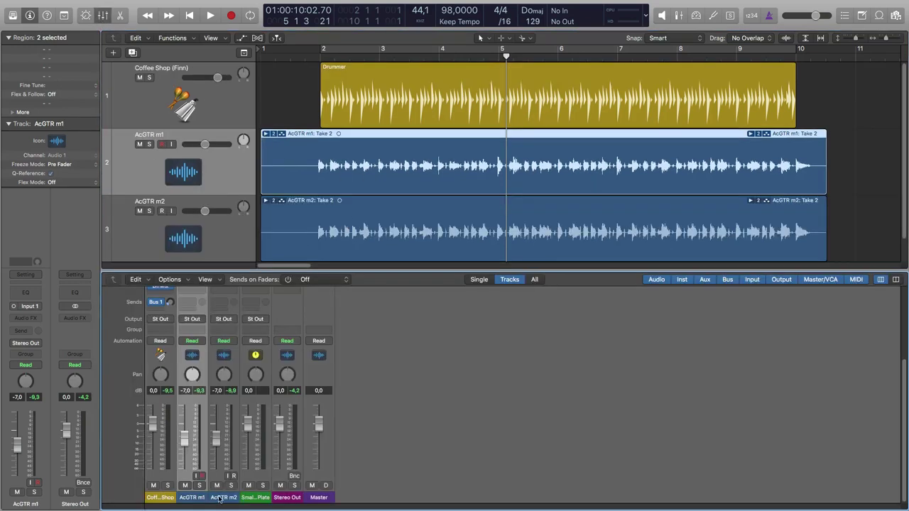
left_click(216, 496, "shift")
scroll(213, 454, "up", 5)
scroll(213, 452, "down", 5)
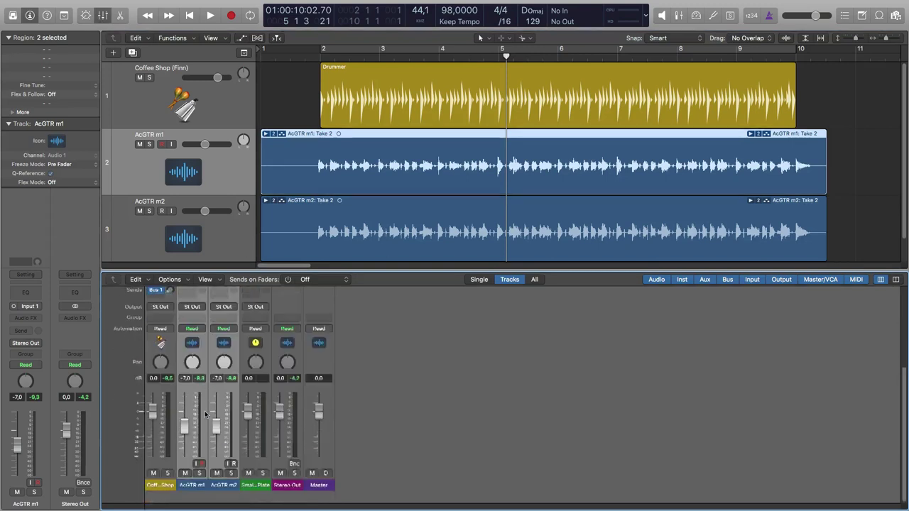
scroll(213, 451, "up", 5)
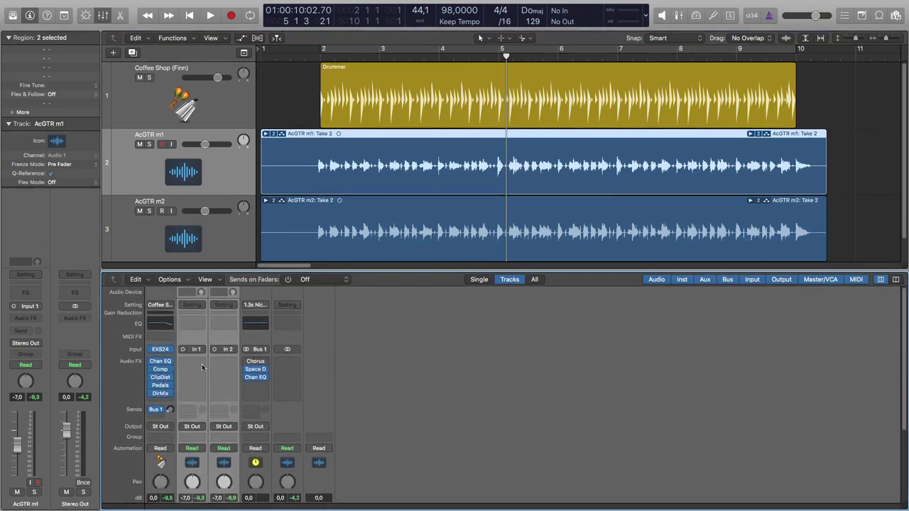
Assign both selected guitar channel strips to the new Group 1.
left_click(190, 438)
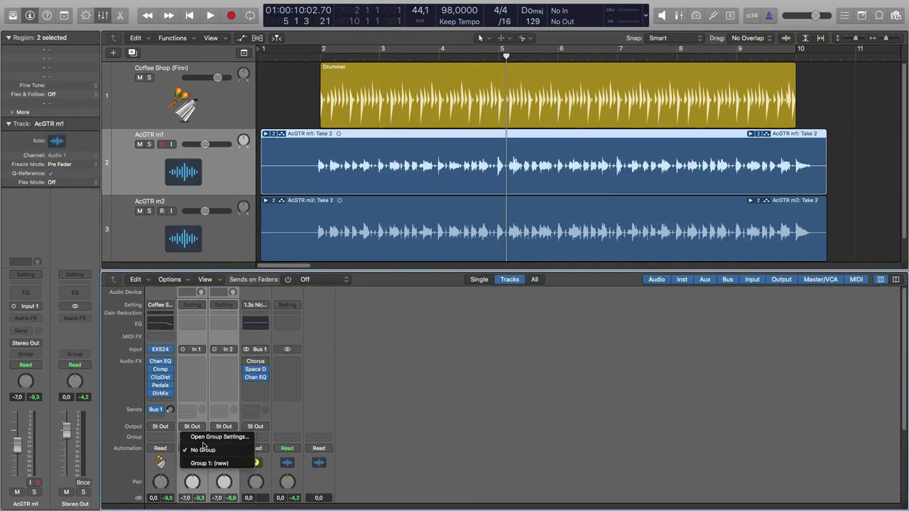
left_click(205, 415)
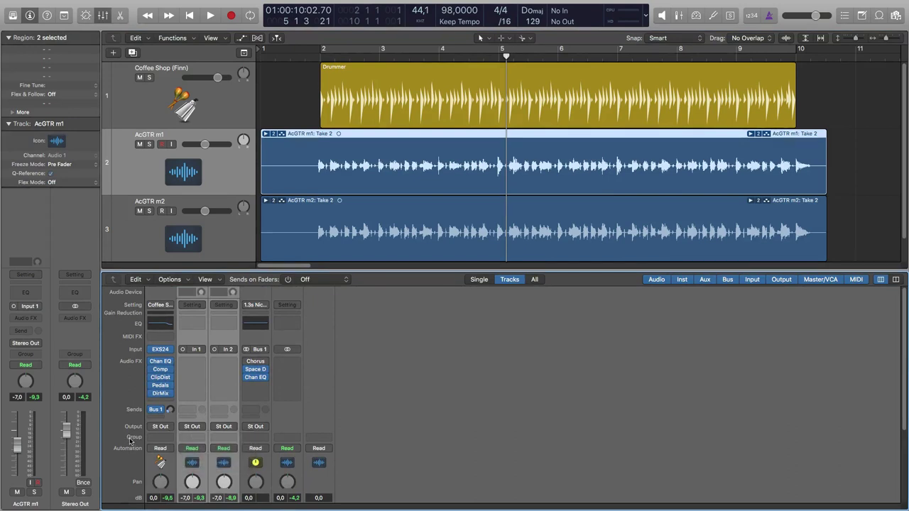
left_click(199, 439)
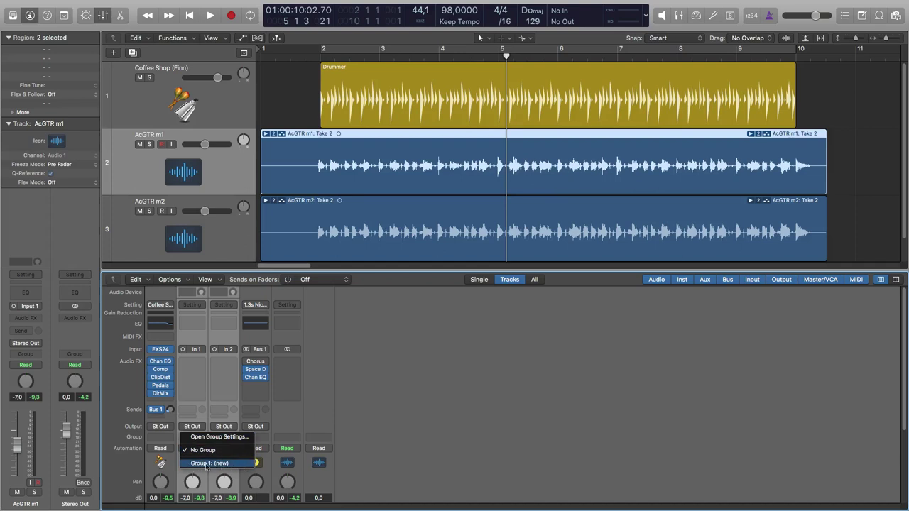
left_click(218, 466)
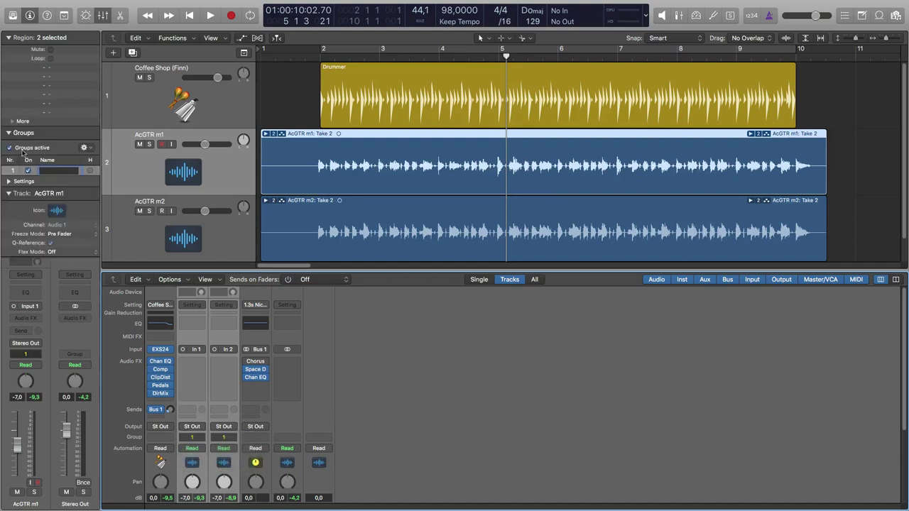
Name the new group "Ac GTR" and expand its settings.
left_click(8, 133)
left_click(8, 133)
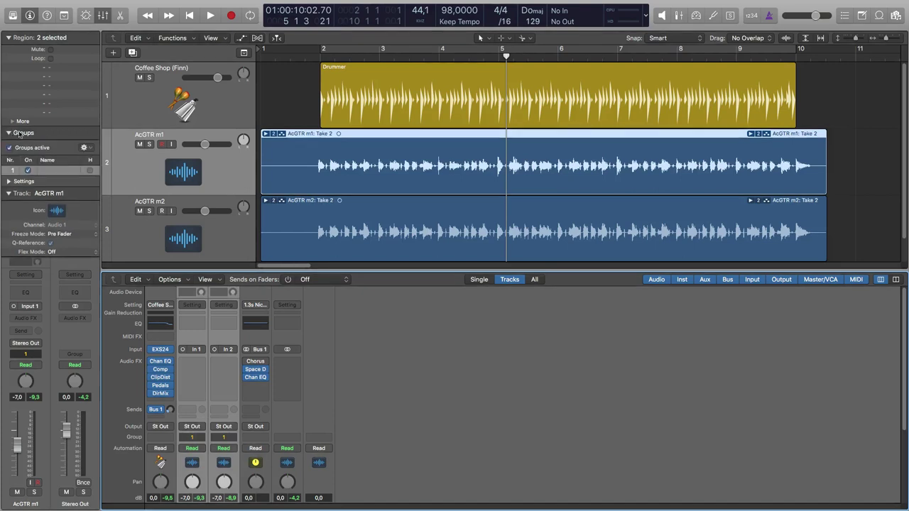
double_click(57, 171)
type("Ac GTR")
key("Return")
left_click(8, 182)
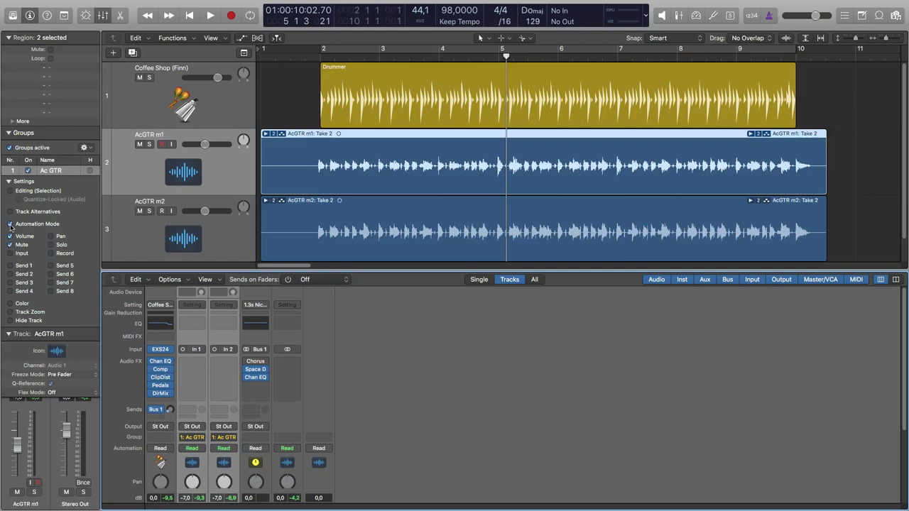
Test the group link by muting and unmuting the guitar channels, and set their linked faders to -6.6 dB.
scroll(224, 438, "down", 5)
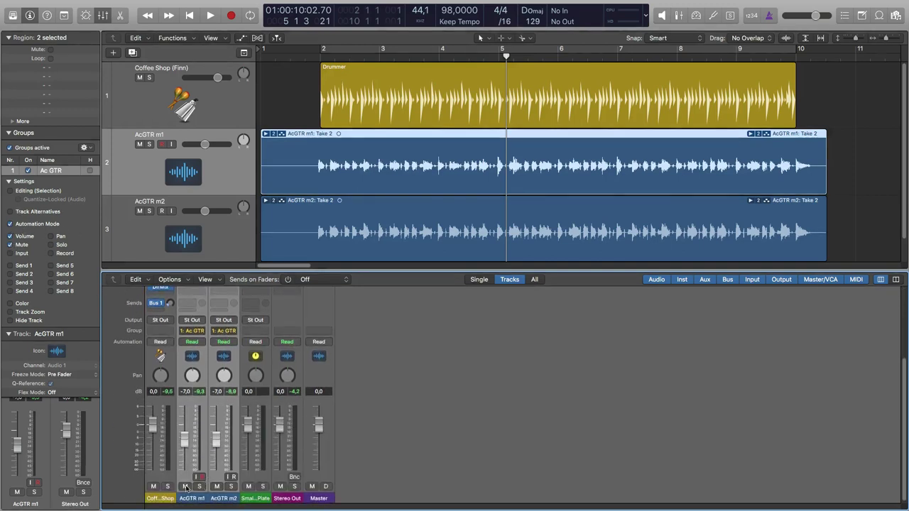
left_click(263, 500)
left_click(185, 488)
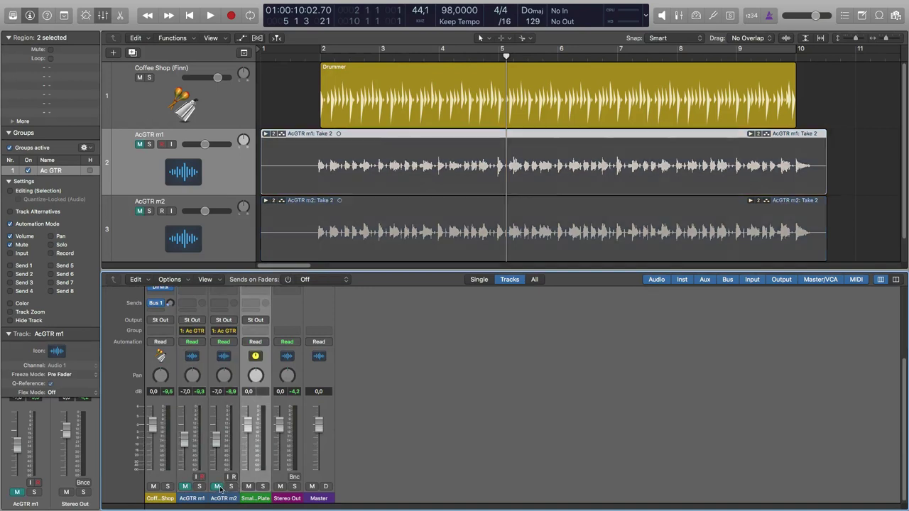
left_click(217, 487)
mouse_move(216, 441)
left_mouse_down()
mouse_move(216, 455)
mouse_move(217, 445)
left_mouse_up()
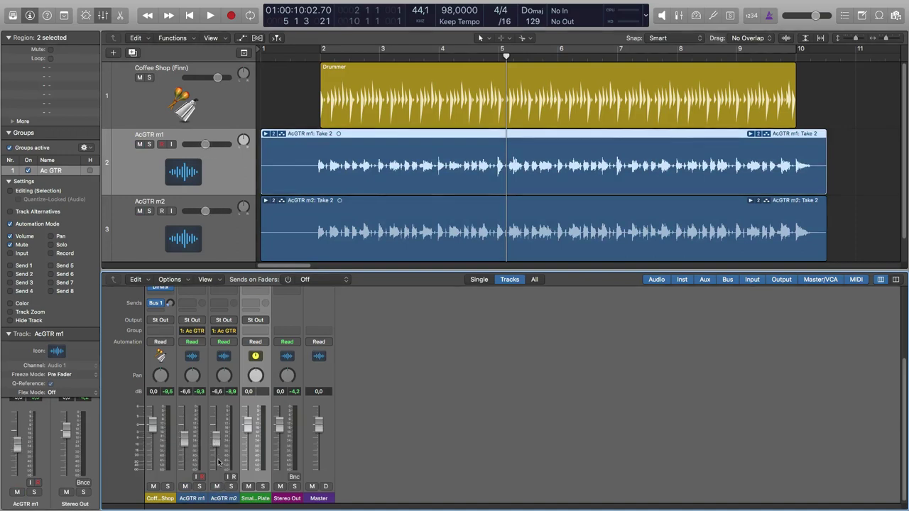
Add Pan and Solo to the Ac GTR group's linked settings.
left_click(51, 237)
left_click(51, 245)
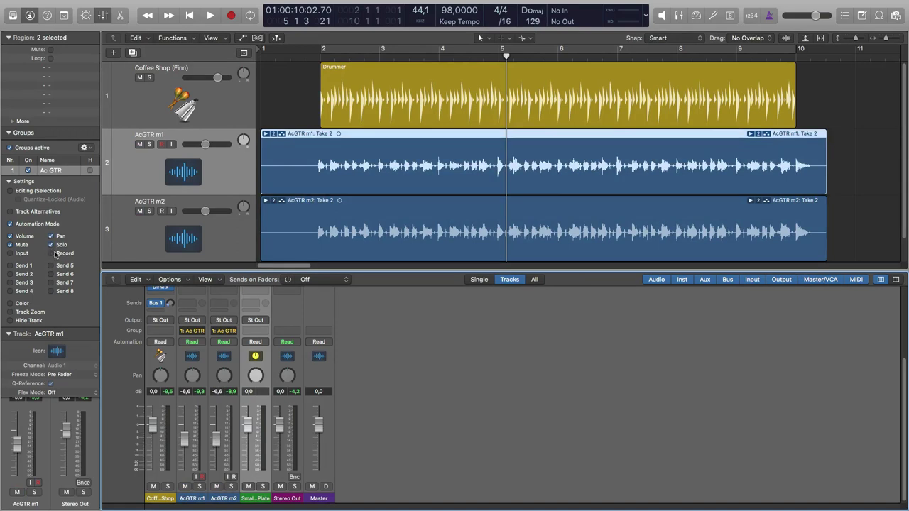
Select the AcGTR m1 track and move the playhead to about beat 3 of bar 2.
scroll(188, 138, "down", 1)
left_click(144, 149)
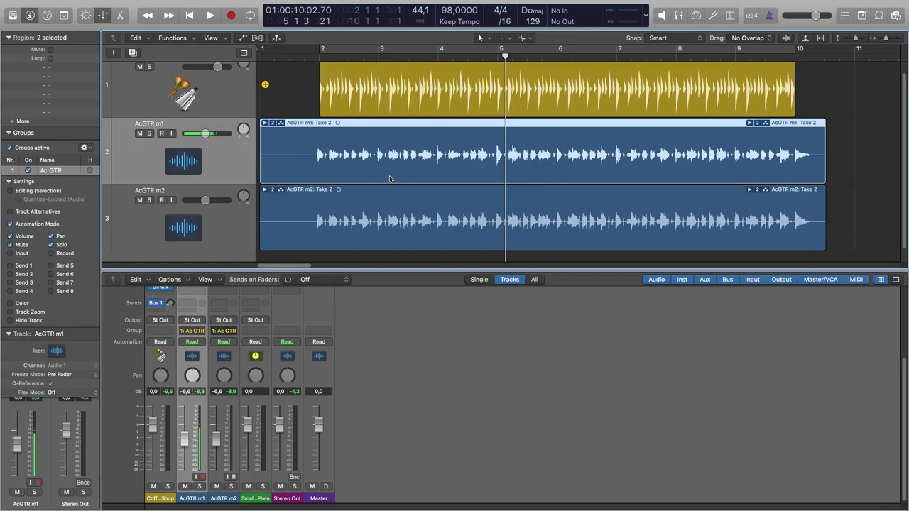
scroll(346, 174, "up", 1)
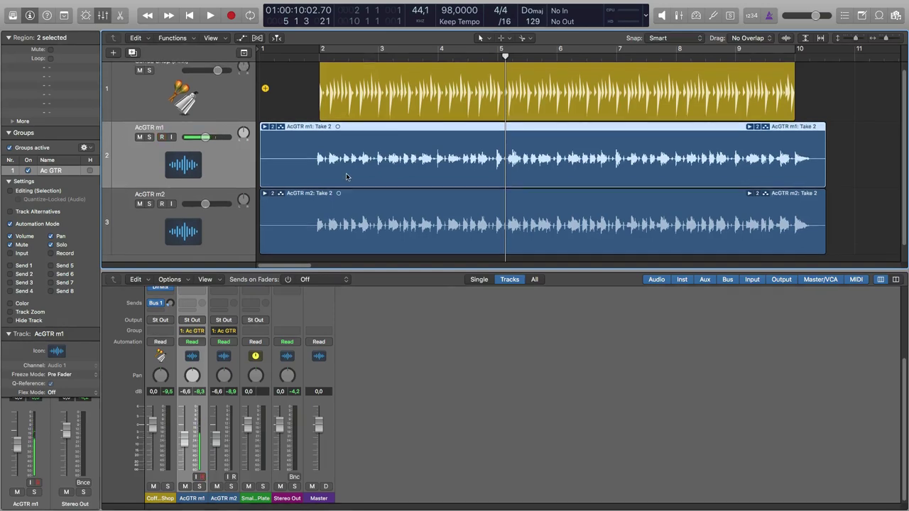
scroll(346, 174, "down", 2)
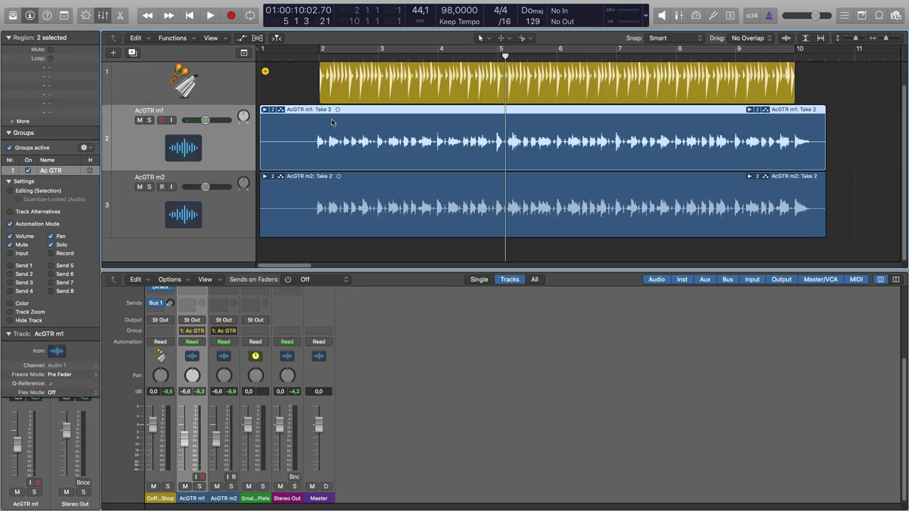
left_click_drag(319, 55, 348, 55)
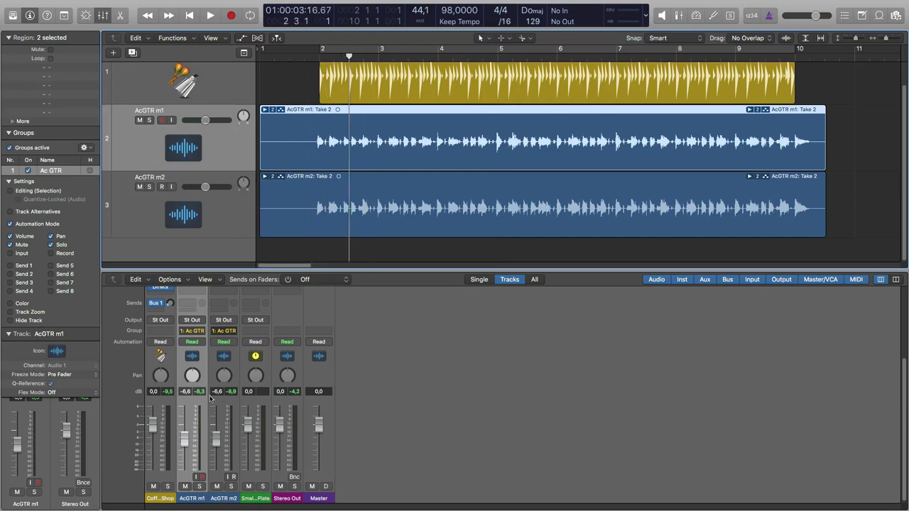
Remove Pan, Mute and Solo from the Ac GTR group's linked settings, and try the Record link for arming both guitar tracks.
left_click(51, 236)
left_click(10, 245)
left_click(49, 253)
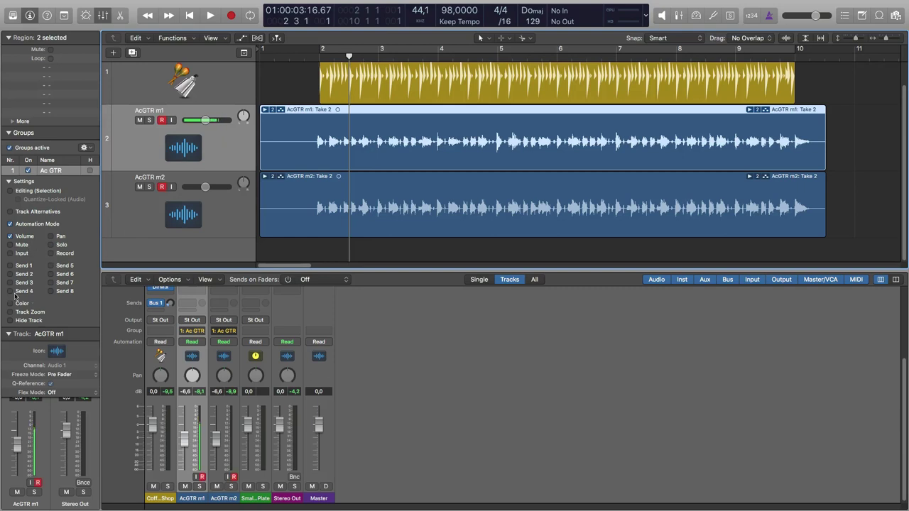
Reduce the height of both guitar tracks together using the group's Track Zoom link, and switch that link back off.
left_click(33, 314)
mouse_move(162, 175)
left_mouse_down()
mouse_move(160, 157)
mouse_move(158, 202)
mouse_move(157, 142)
mouse_move(157, 165)
left_mouse_up()
left_click(10, 313)
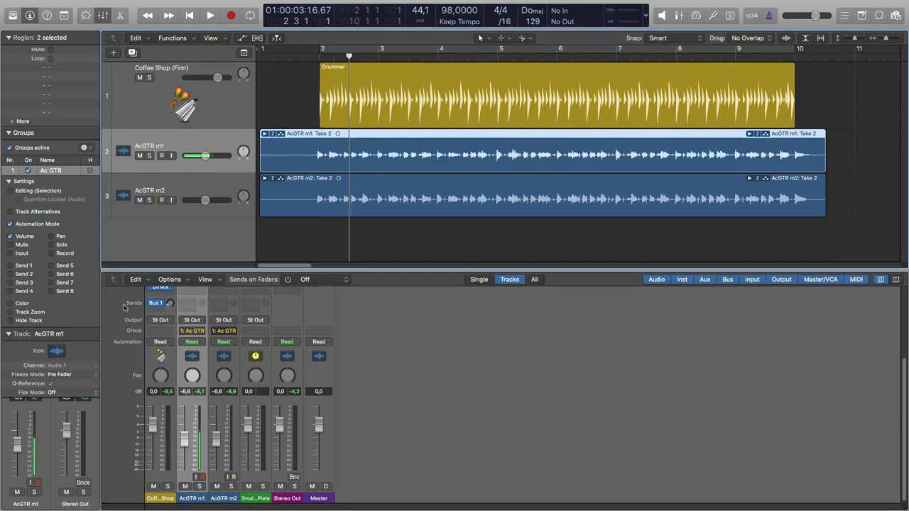
Remove Volume and Automation Mode from the Ac GTR group's linked settings and add Editing (Selection).
left_click(10, 237)
left_click(10, 224)
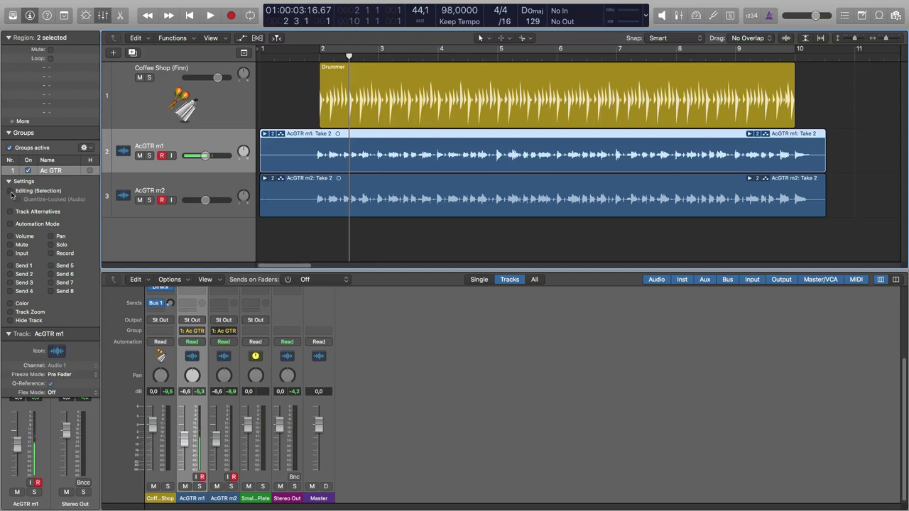
left_click(10, 193)
Comp Take 1 over about bar 2 in the AcGTR m1 take folder, with the mixer hidden and both guitar take folders expanded.
left_click(264, 134)
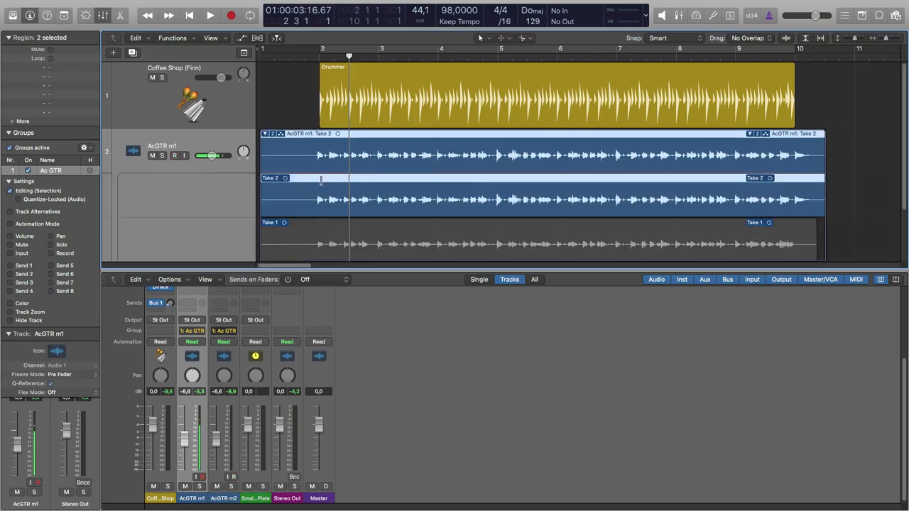
left_click_drag(313, 209, 376, 187)
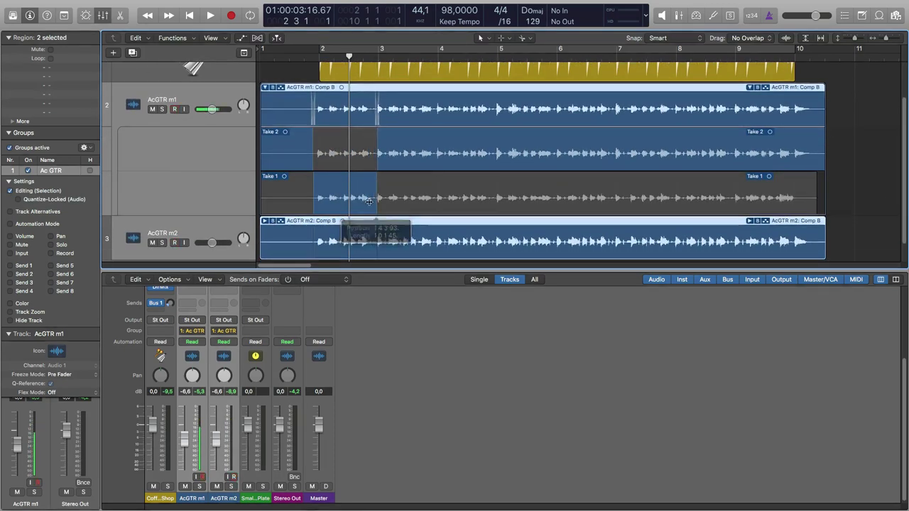
left_click(102, 15)
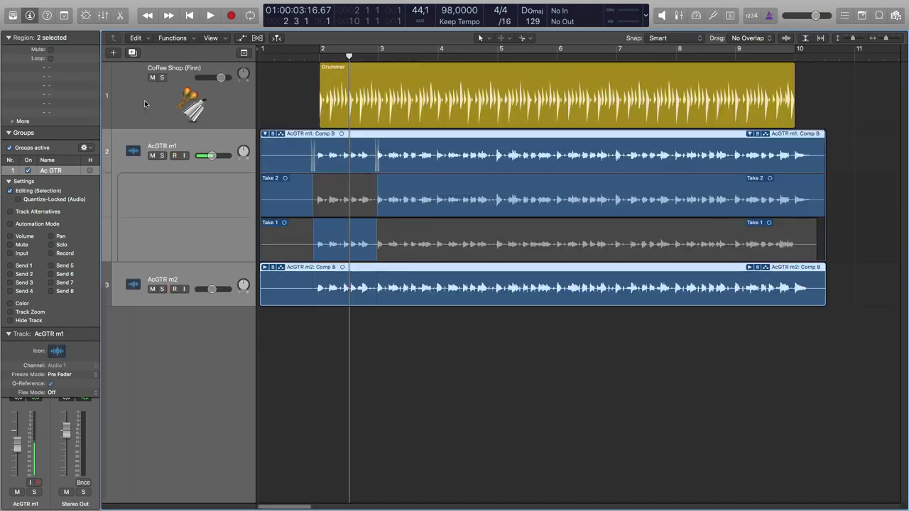
left_click(265, 268)
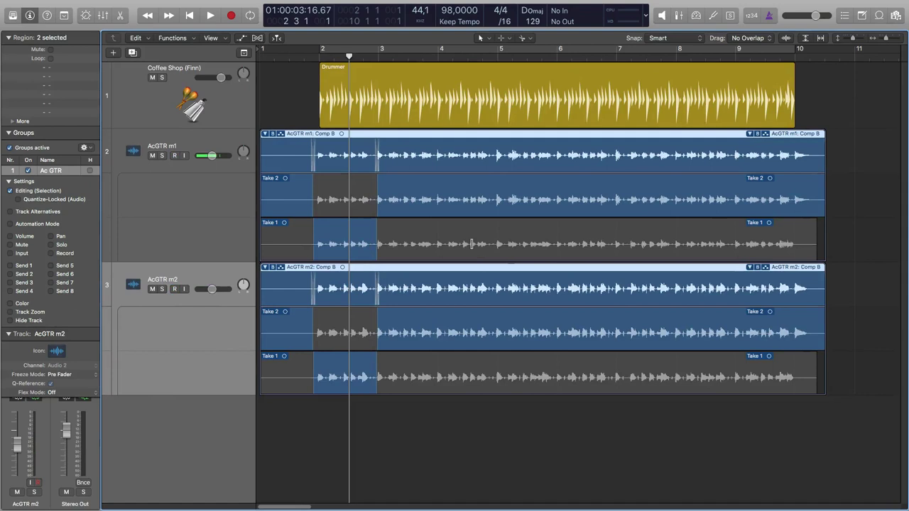
Comp three more Take 1 sections on AcGTR m1, at about bars 4.6 to 5.5, 7.4 to 7.9, and 8.9 to 10.1.
left_click_drag(472, 246, 526, 246)
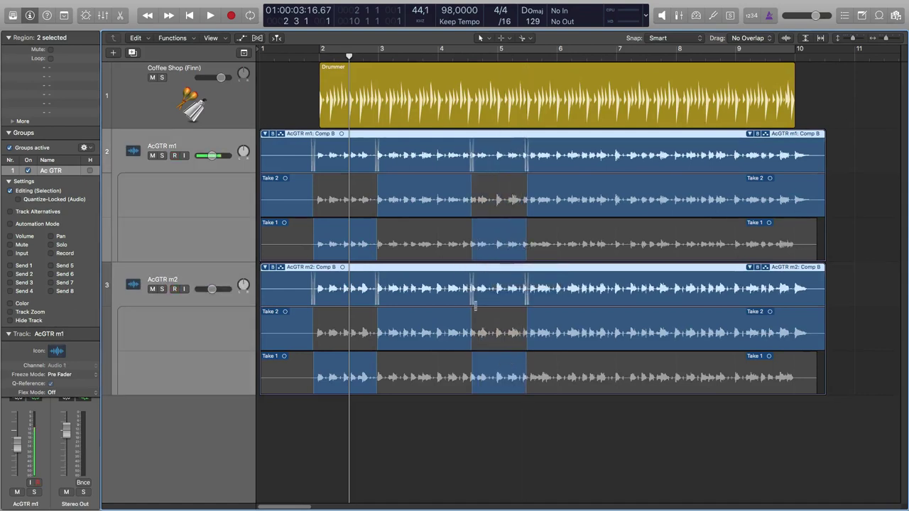
left_click_drag(642, 245, 673, 245)
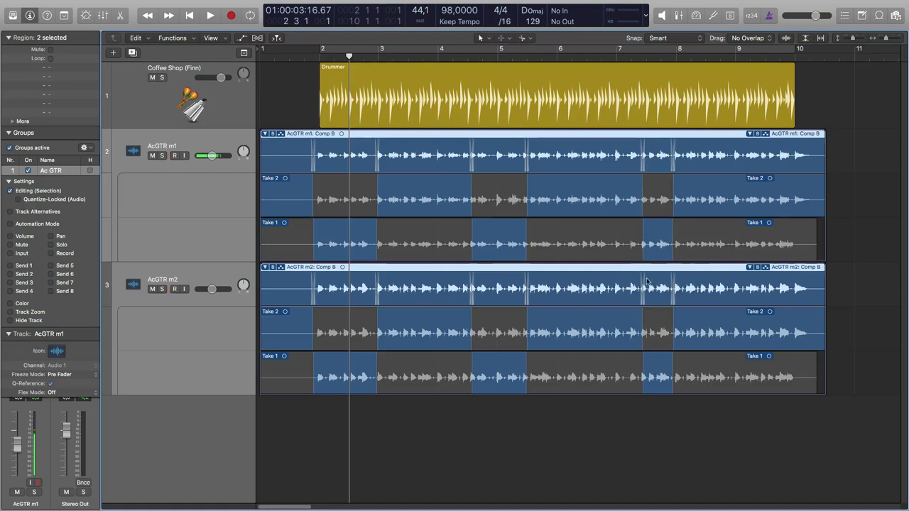
left_click_drag(732, 243, 803, 243)
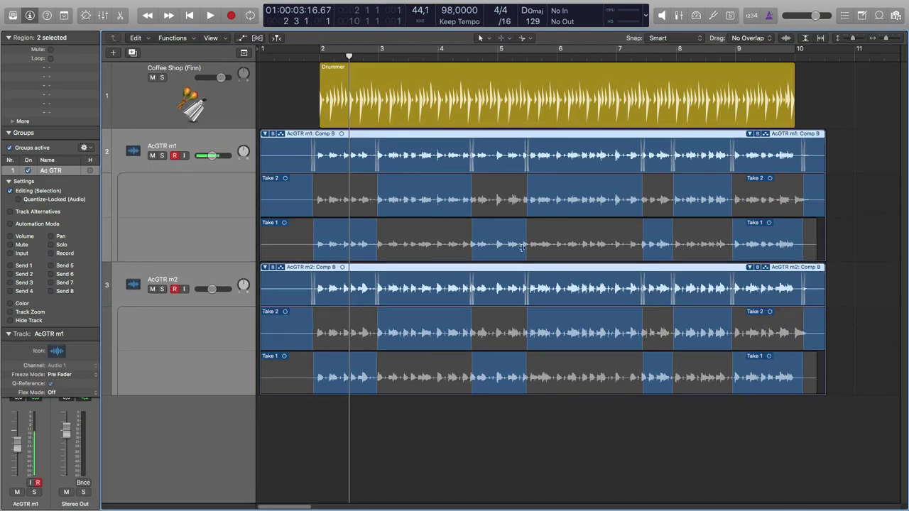
Switch AcGTR m1 comp sections between takes, leaving Take 2 from about bar 5.5 to 8.9 and Take 1 from about 4.6 to 5.5.
left_click(409, 239)
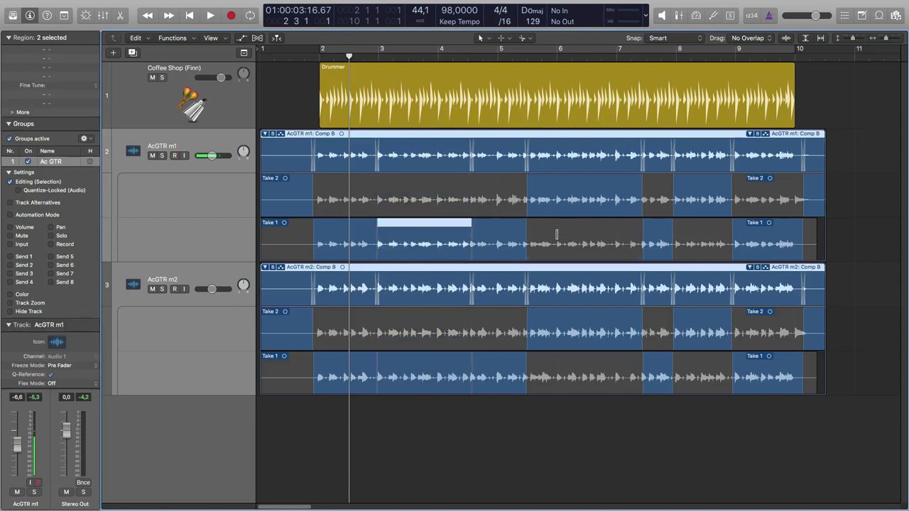
left_click(568, 234)
left_click(449, 202)
left_click(511, 201)
left_click(565, 202)
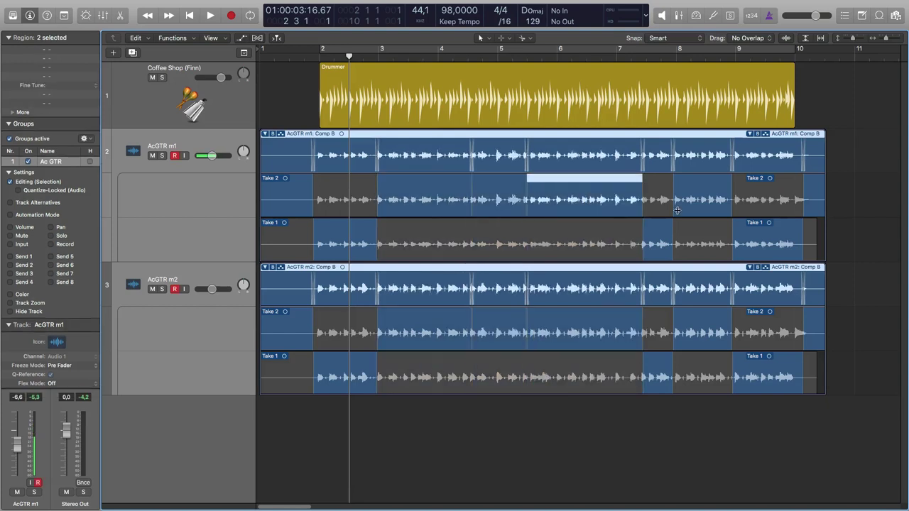
left_click(664, 206)
left_click(538, 230)
left_click(502, 235)
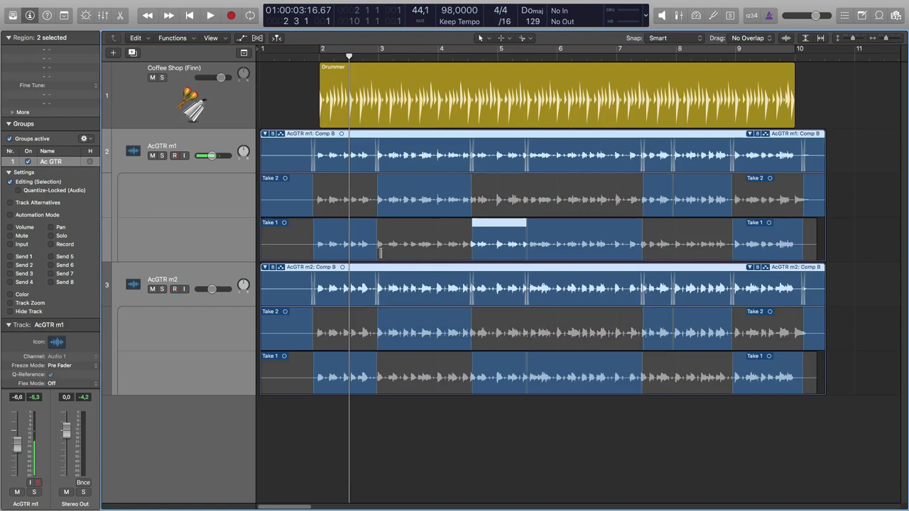
left_click(544, 198)
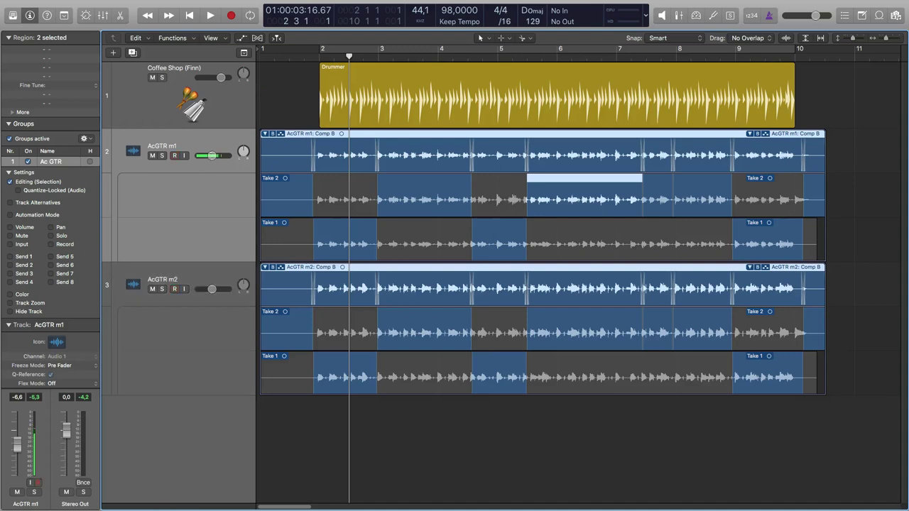
Raise the AcGTR m1 volume to -1.8 dB and lower the AcGTR m2 volume slightly on its own.
left_click_drag(211, 156, 218, 156)
mouse_move(212, 289)
left_mouse_down()
mouse_move(197, 289)
mouse_move(210, 289)
left_mouse_up()
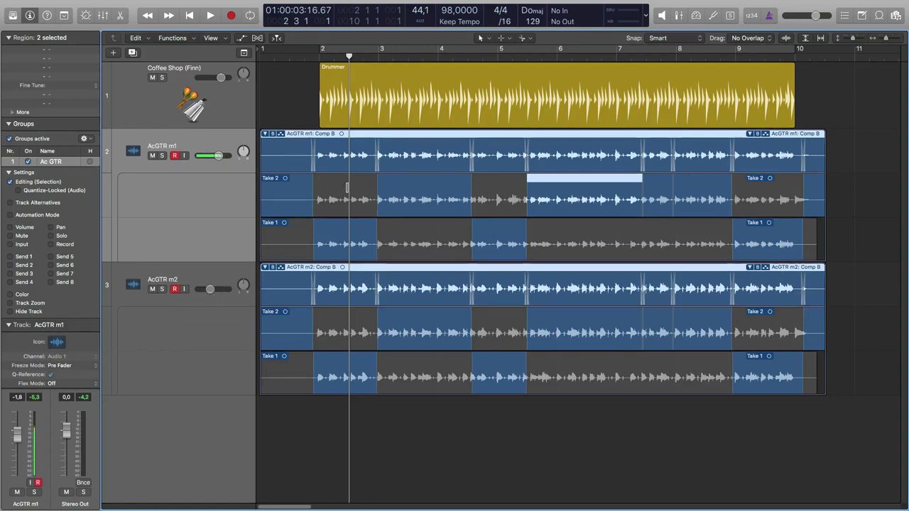
Try the opposite takes for AcGTR m1's bar 2 and bar 3 to 4.6 sections, and switch both back.
left_click(347, 197)
left_click(408, 239)
left_click(358, 240)
left_click(420, 202)
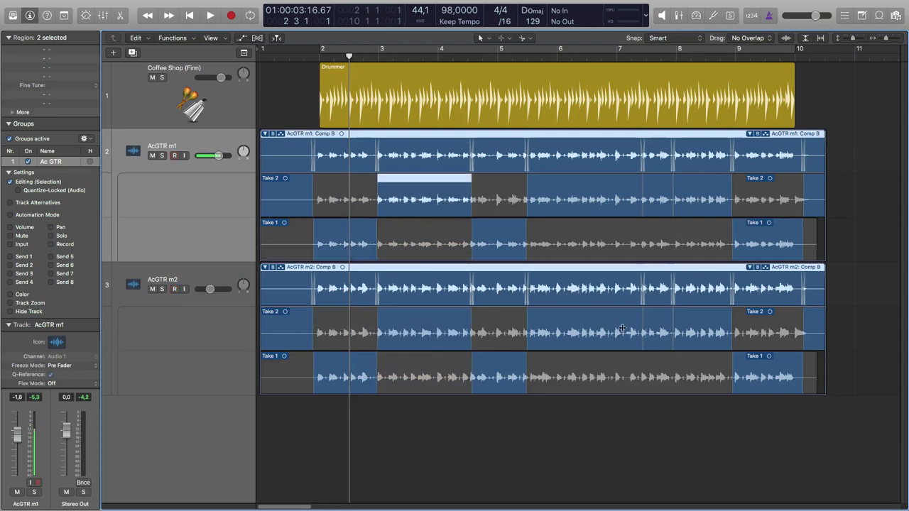
Move AcGTR m2's last comp boundary to just before bar 10, and shift AcGTR m1's take boundary slightly earlier, to about bar 4.5.
left_click(803, 336)
left_click_drag(803, 336, 793, 336)
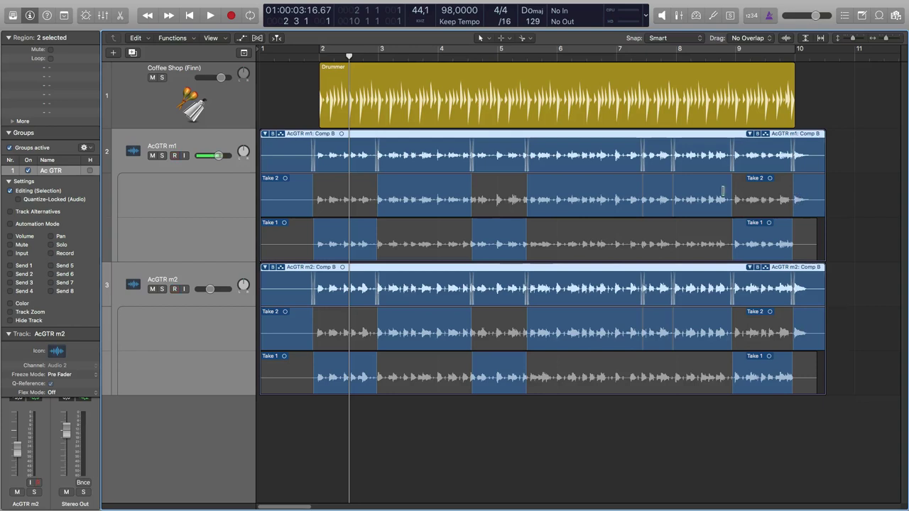
left_click_drag(471, 231, 470, 232)
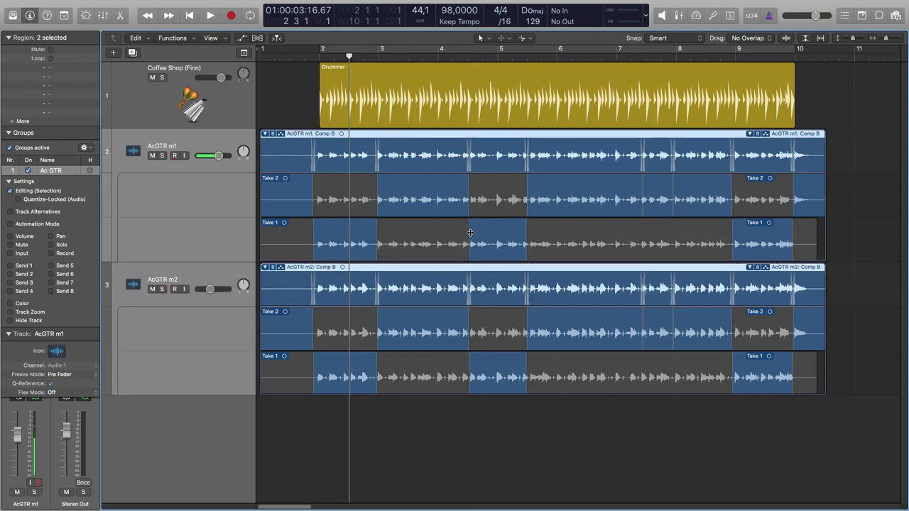